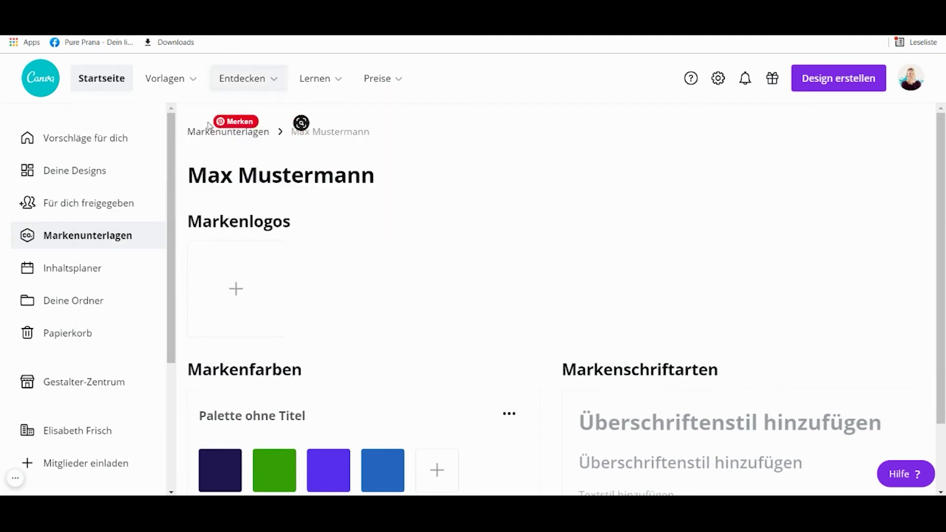
- Look through the overview of all existing brand kits down to its last entry
{"action": "left_click", "coordinate": [69, 238]}
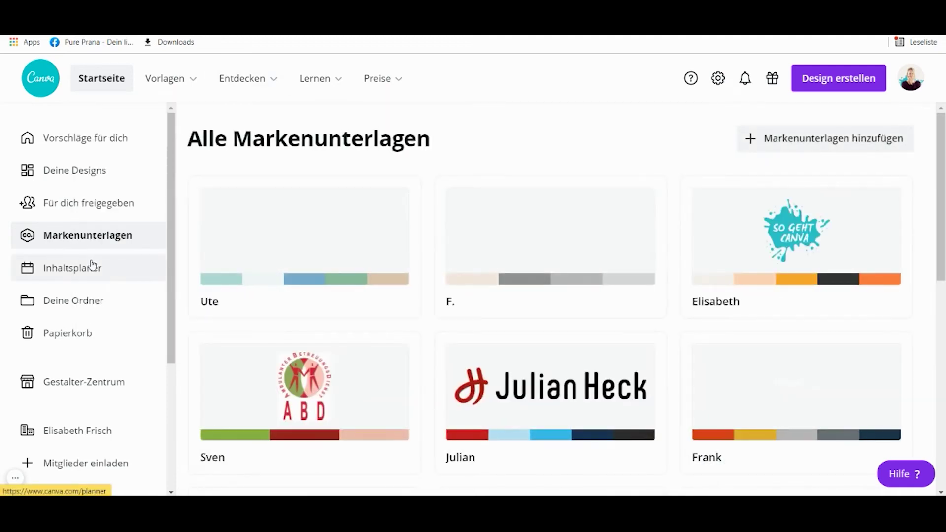
{"action": "scroll", "coordinate": [531, 361], "scroll_direction": "down", "scroll_amount": 10}
{"action": "scroll", "coordinate": [532, 360], "scroll_direction": "down", "scroll_amount": 2}
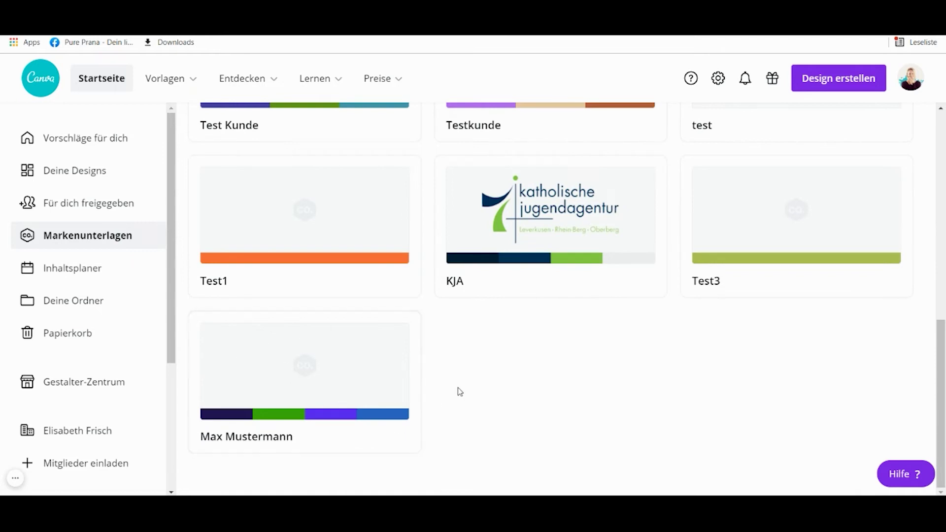
{"action": "scroll", "coordinate": [458, 390], "scroll_direction": "up", "scroll_amount": 12}
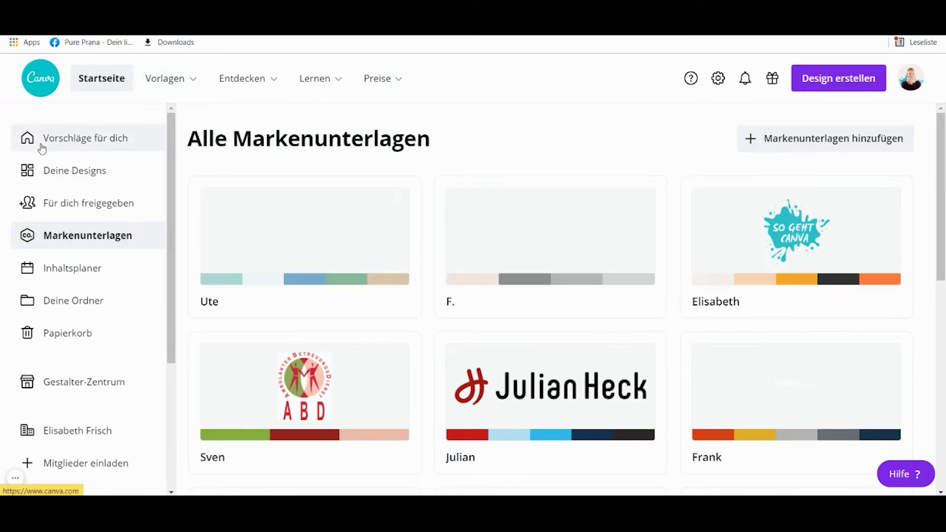
- Create a blank Instagram post design from the home page suggestions
{"action": "left_click", "coordinate": [39, 83]}
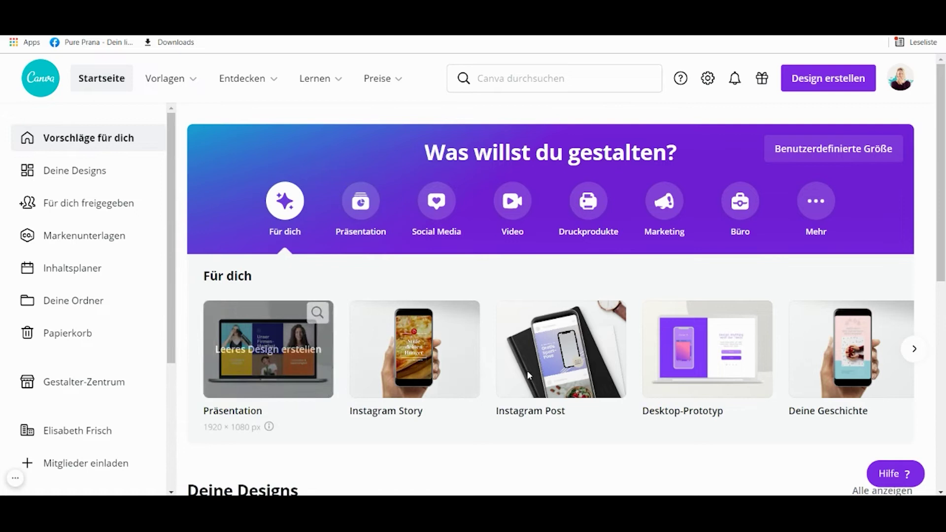
{"action": "left_click", "coordinate": [567, 360]}
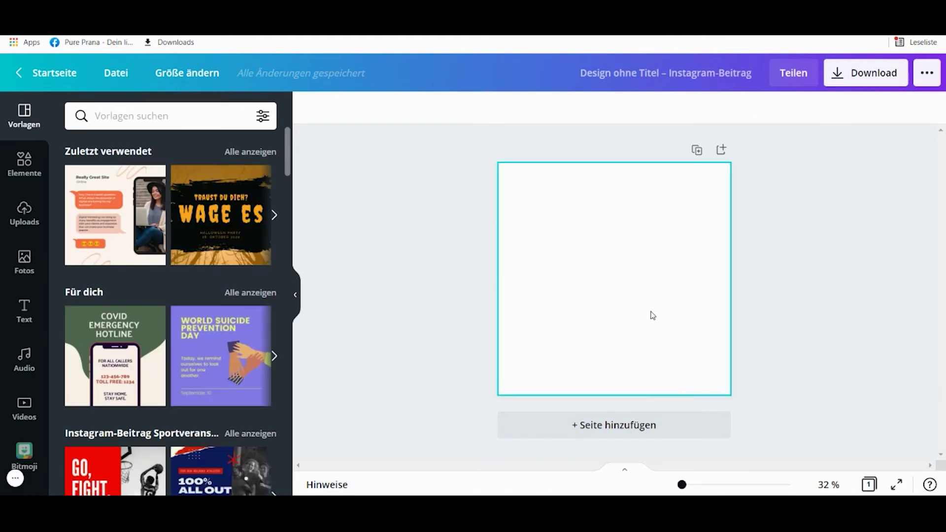
- Fill the blank page's background with the off-white colour of the brand palette and check its hex code
{"action": "left_click", "coordinate": [550, 281]}
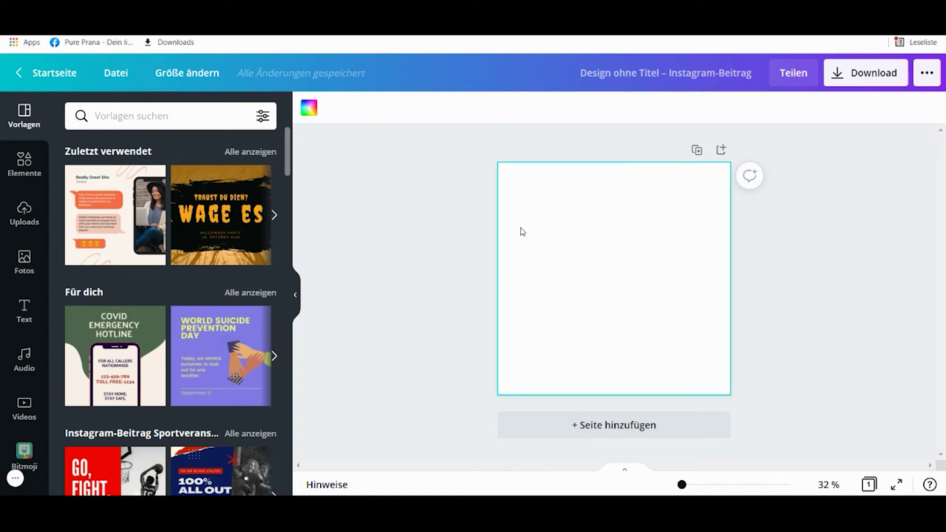
{"action": "left_click", "coordinate": [313, 110]}
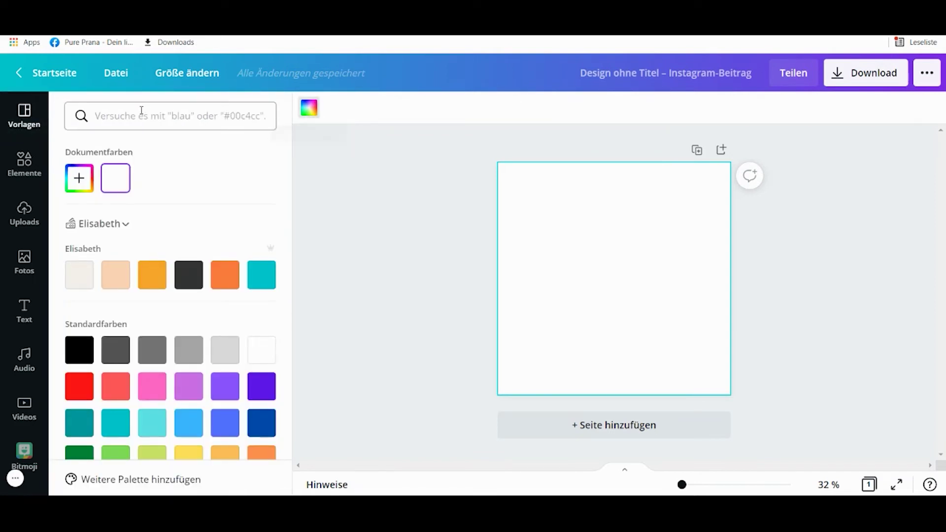
{"action": "left_click", "coordinate": [80, 180]}
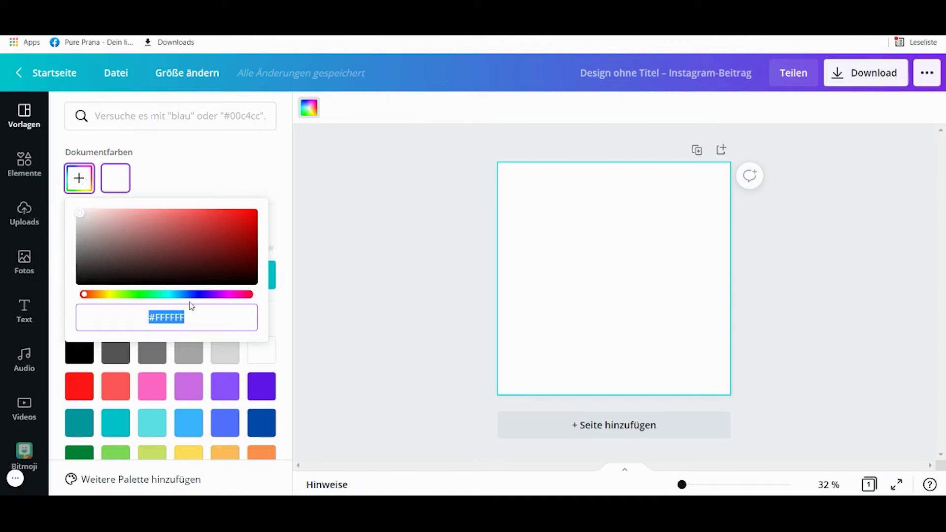
{"action": "left_click", "coordinate": [218, 176]}
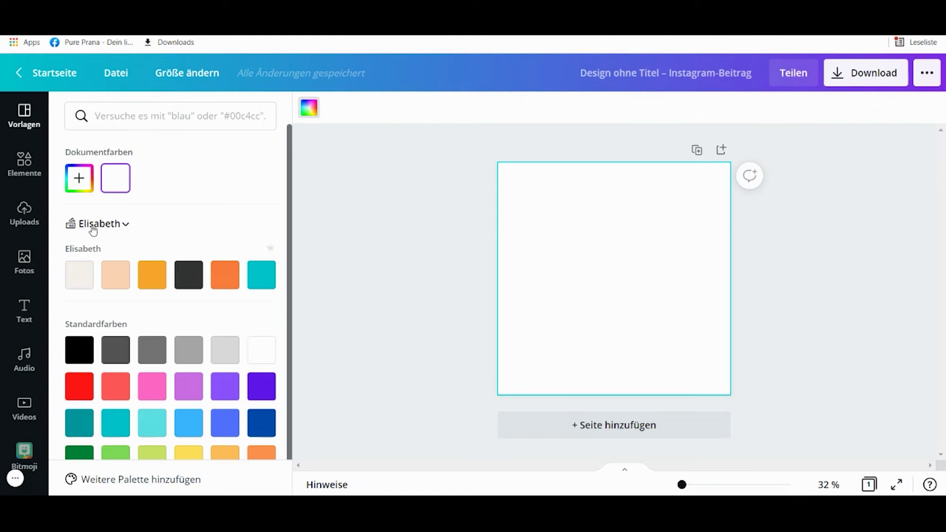
{"action": "left_click", "coordinate": [123, 228]}
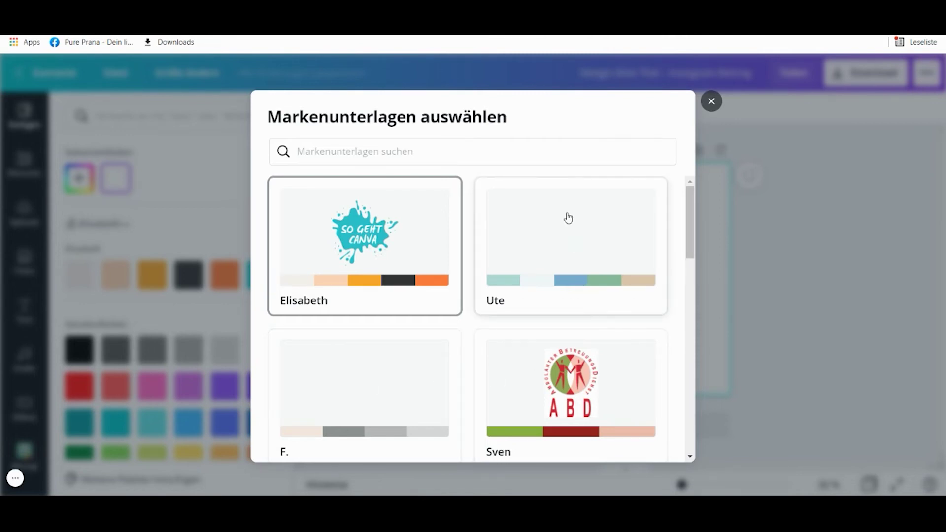
{"action": "left_click", "coordinate": [711, 101]}
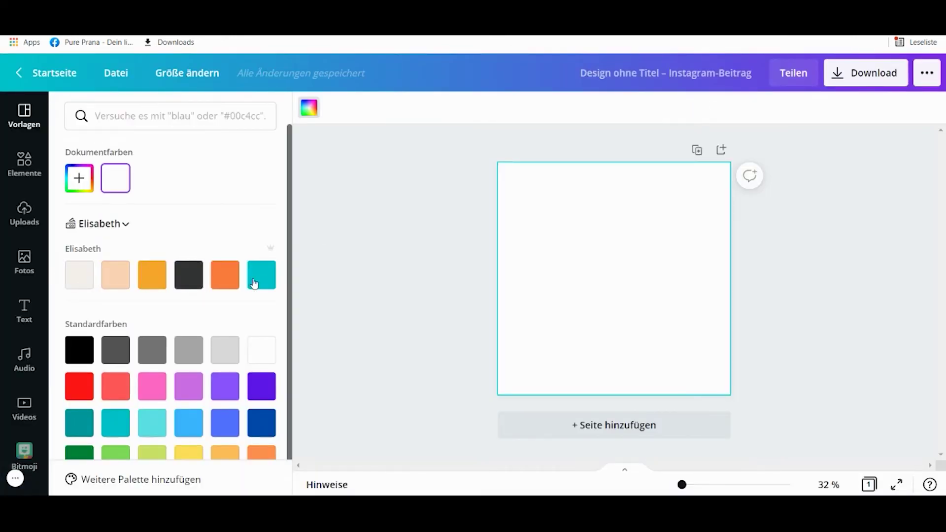
{"action": "left_click", "coordinate": [78, 274]}
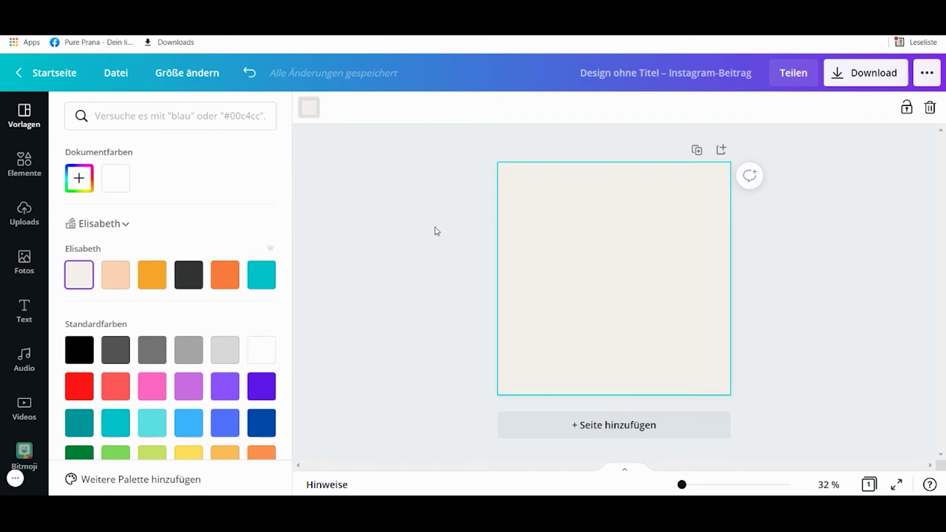
{"action": "left_click", "coordinate": [78, 178]}
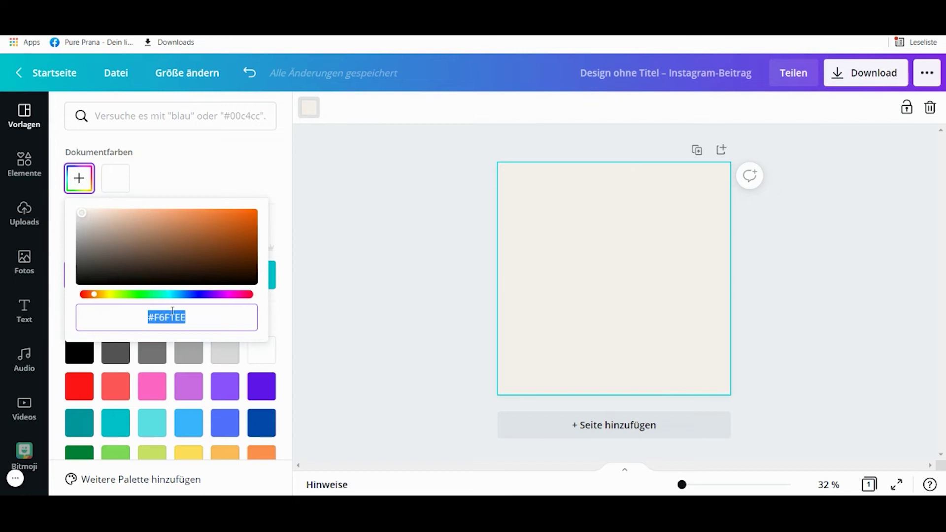
{"action": "left_click", "coordinate": [223, 180]}
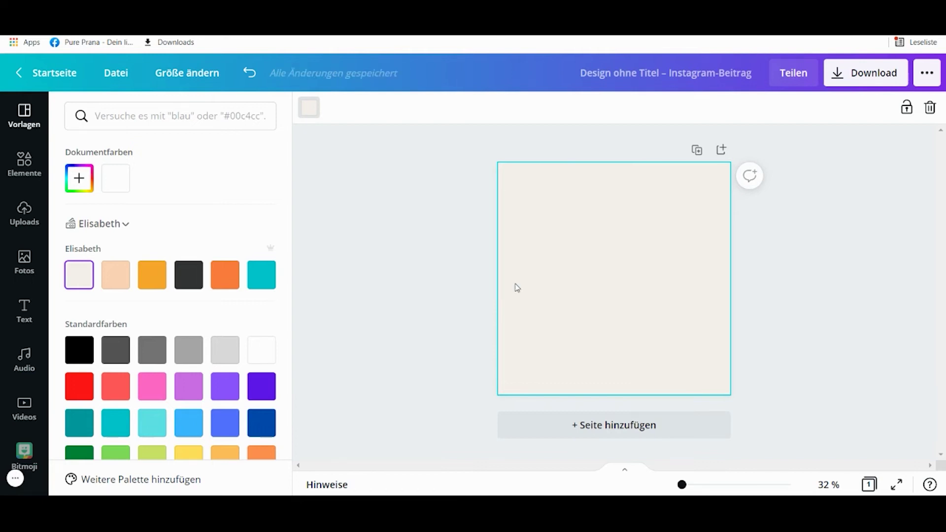
- Bring up the logos stored in the active brand kit
{"action": "scroll", "coordinate": [33, 317], "scroll_direction": "down", "scroll_amount": 5}
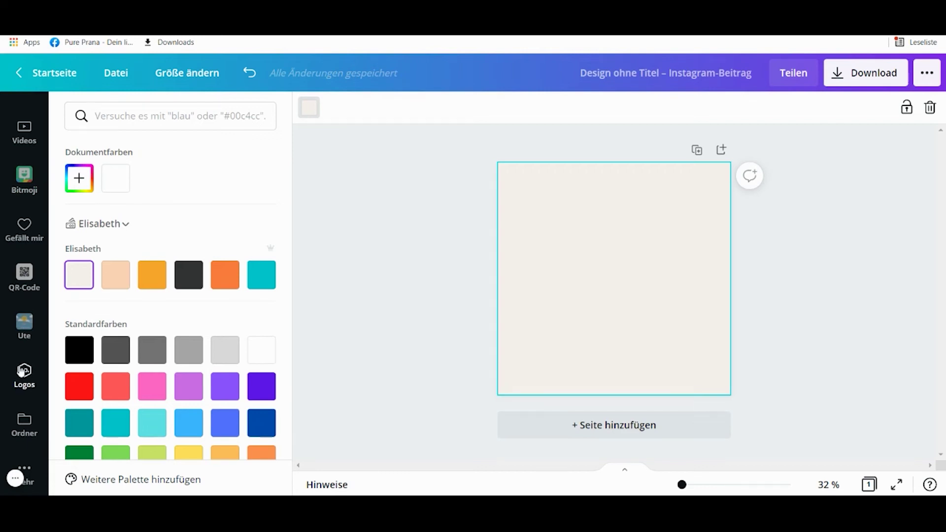
{"action": "left_click", "coordinate": [33, 474]}
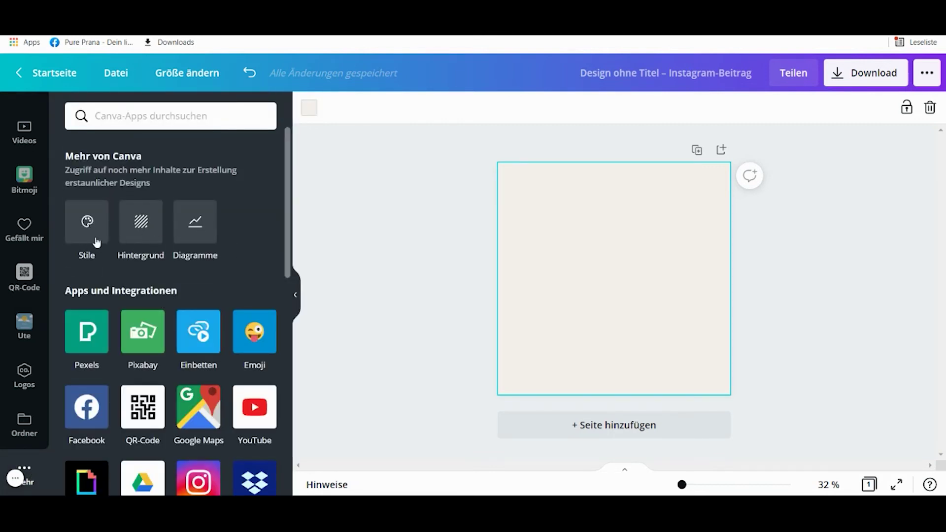
{"action": "left_click", "coordinate": [25, 378]}
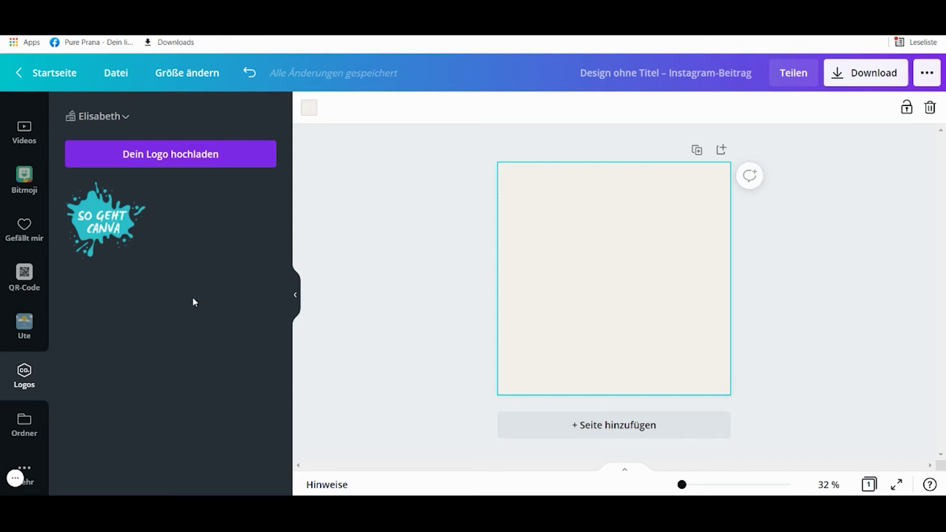
- Switch the logo selection to the brand kit with the Pure Prana logos and back to the So geht Canva kit
{"action": "left_click", "coordinate": [125, 120]}
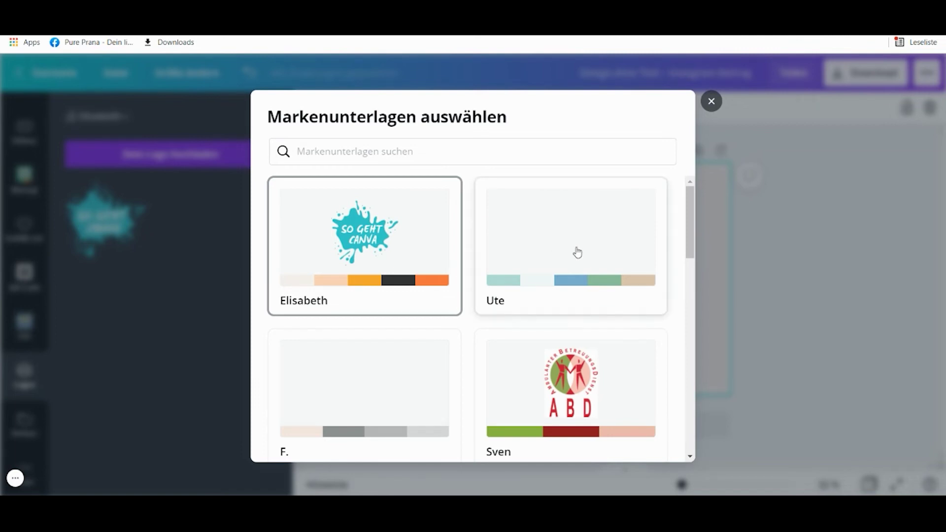
{"action": "left_click", "coordinate": [577, 252]}
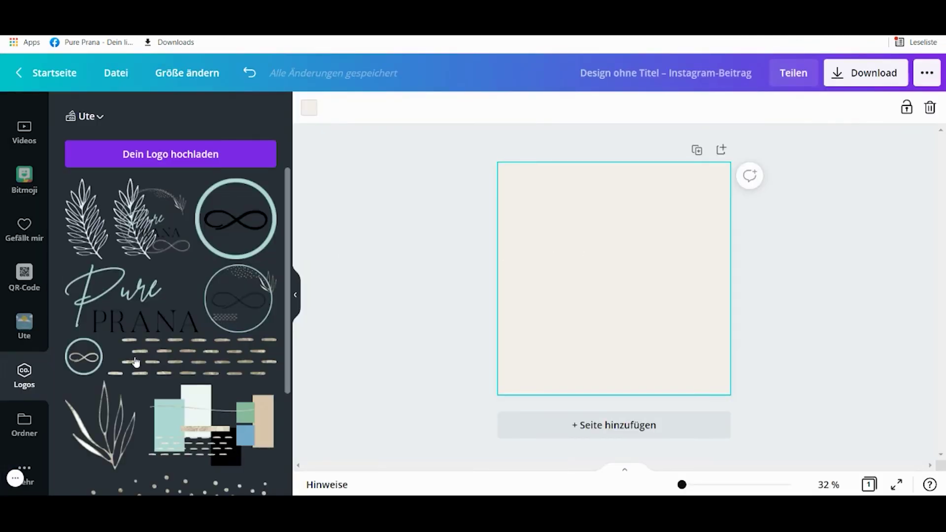
{"action": "left_click", "coordinate": [83, 122]}
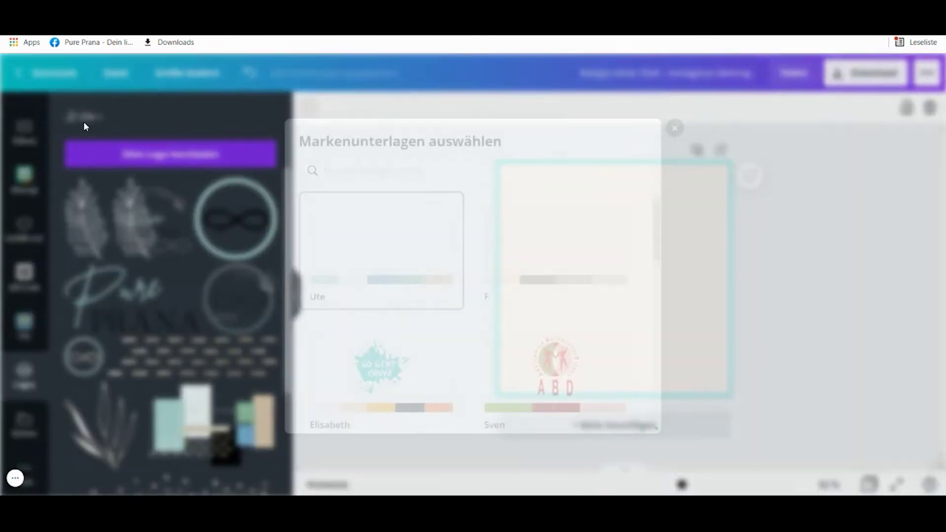
{"action": "left_click", "coordinate": [410, 383]}
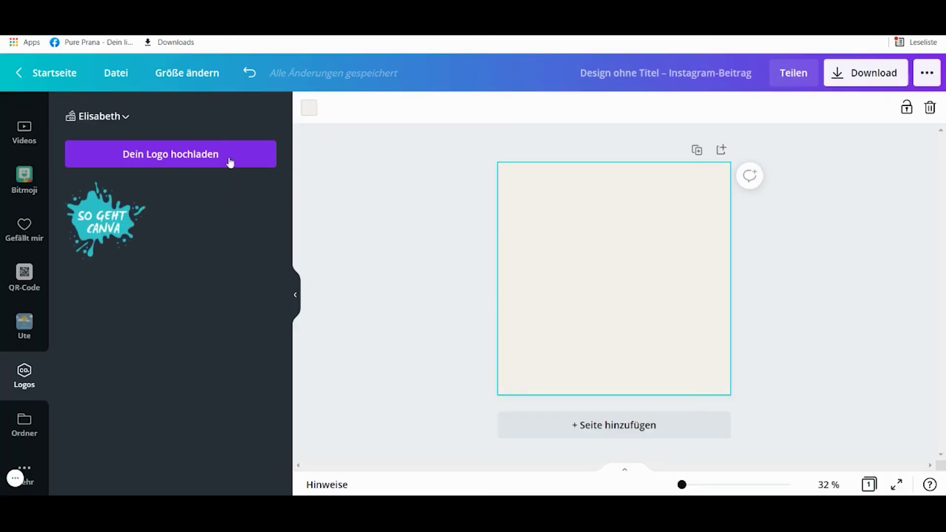
- Place the So geht Canva logo on the page, shrink it slightly and position it just below the page's centre
{"action": "left_click_drag", "start_coordinate": [99, 226], "coordinate": [587, 236]}
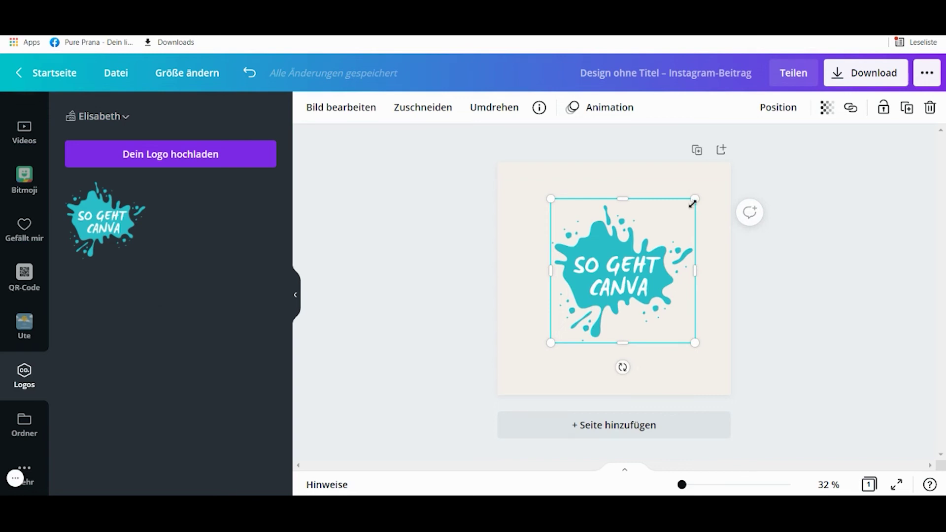
{"action": "left_click_drag", "start_coordinate": [695, 198], "coordinate": [672, 223]}
{"action": "left_click_drag", "start_coordinate": [605, 293], "coordinate": [614, 311]}
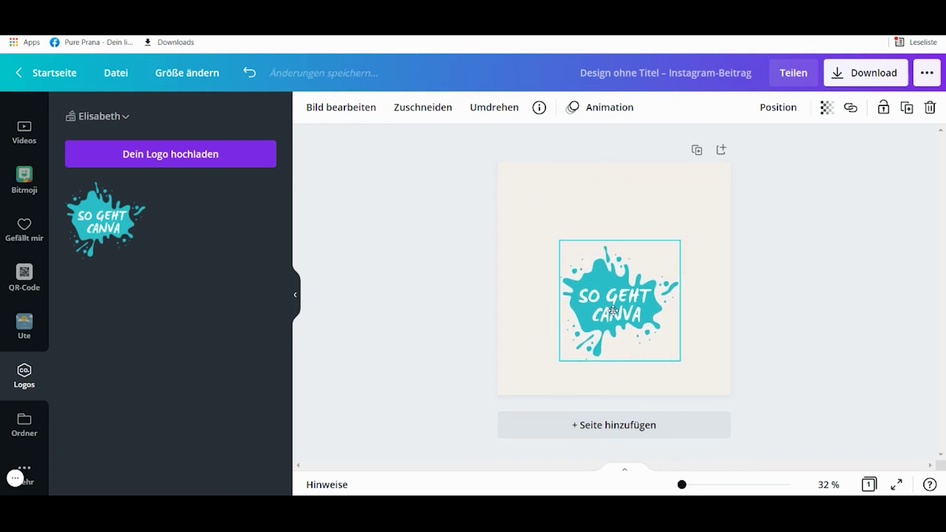
- Add a text box with the placeholder text, enlarge it to about font size 83 and place it above the logo
{"action": "left_click", "coordinate": [607, 217]}
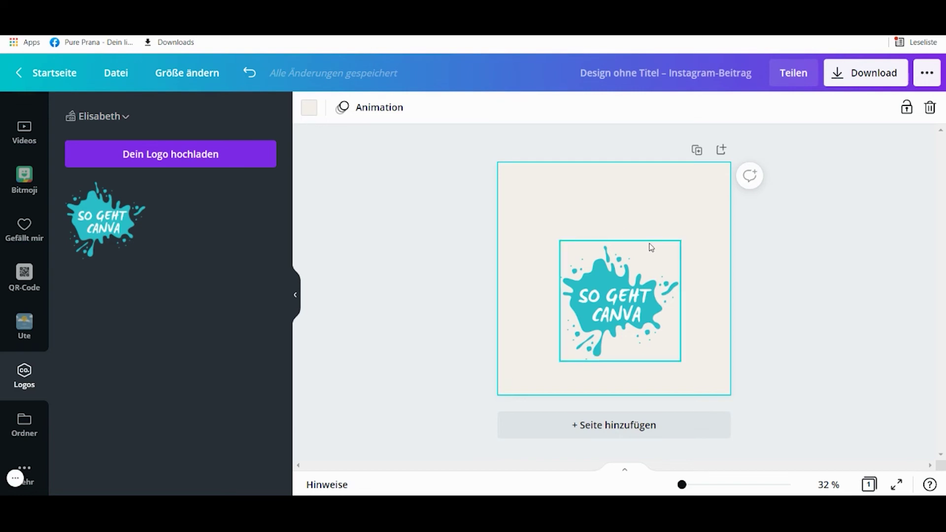
{"action": "key", "text": "t"}
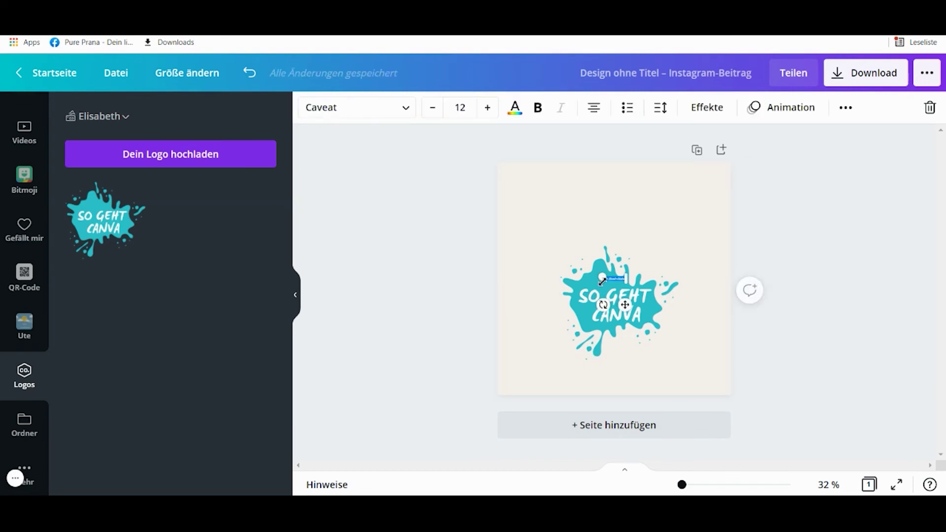
{"action": "left_click_drag", "start_coordinate": [602, 277], "coordinate": [475, 276]}
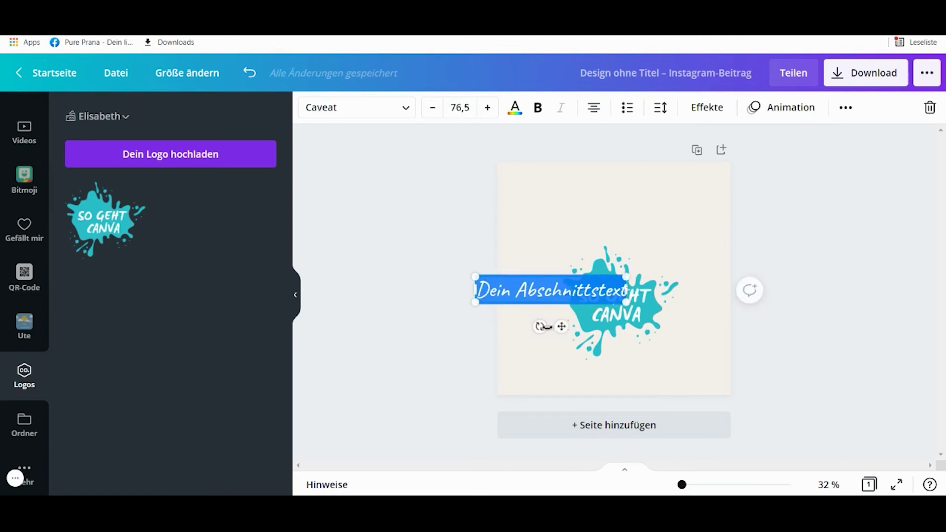
{"action": "left_click_drag", "start_coordinate": [561, 326], "coordinate": [614, 246]}
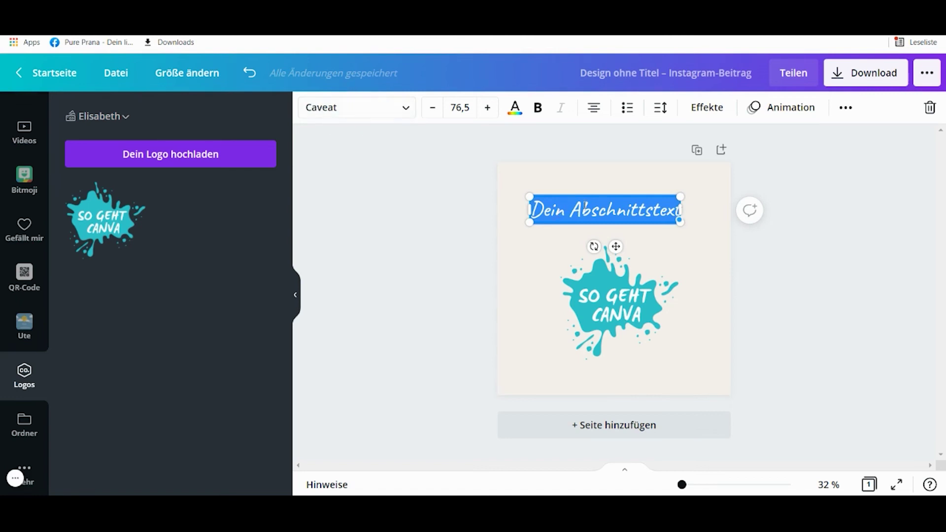
{"action": "left_click_drag", "start_coordinate": [680, 197], "coordinate": [692, 188]}
{"action": "left_click_drag", "start_coordinate": [598, 191], "coordinate": [604, 197]}
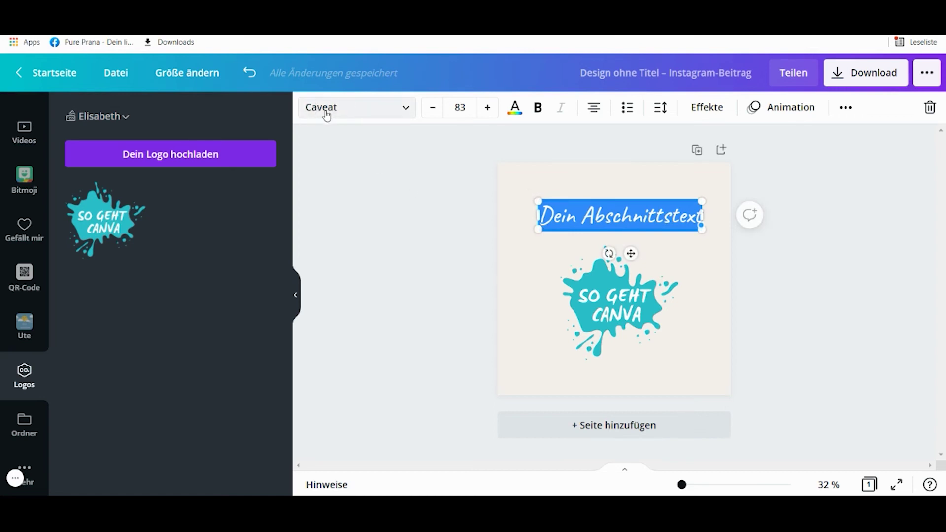
- Compare the brand fonts for the text by switching to the Pure Prana brand kit and back to the So geht Canva kit
{"action": "left_click", "coordinate": [399, 117]}
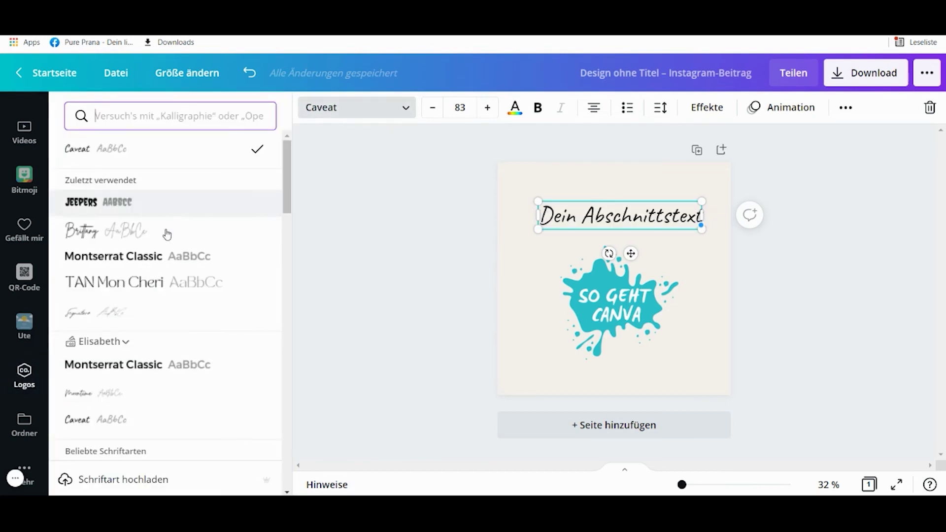
{"action": "scroll", "coordinate": [201, 259], "scroll_direction": "down", "scroll_amount": 1}
{"action": "scroll", "coordinate": [202, 265], "scroll_direction": "down", "scroll_amount": 1}
{"action": "scroll", "coordinate": [197, 266], "scroll_direction": "up", "scroll_amount": 1}
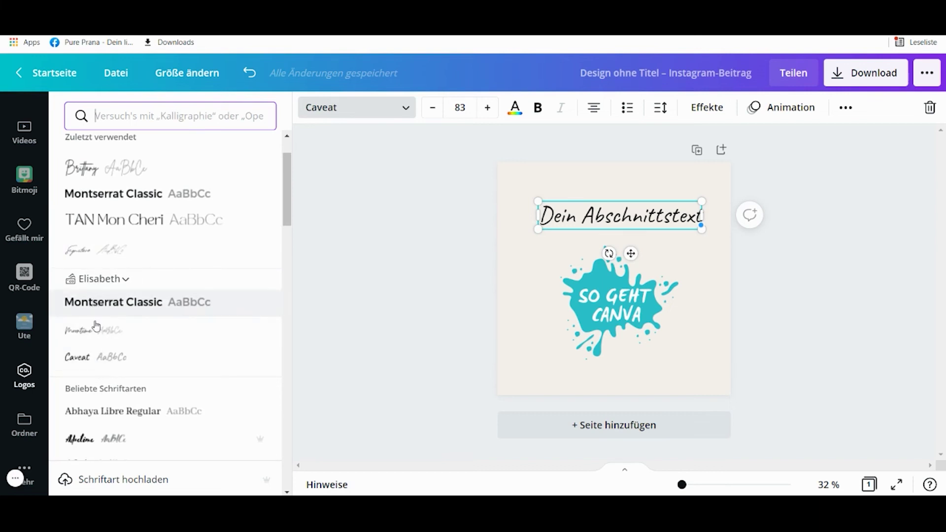
{"action": "left_click", "coordinate": [104, 280]}
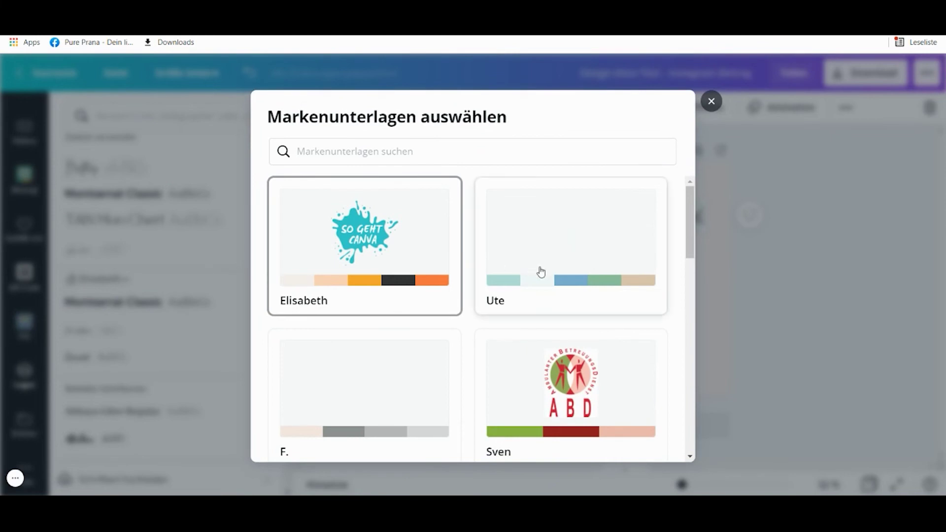
{"action": "left_click", "coordinate": [563, 271]}
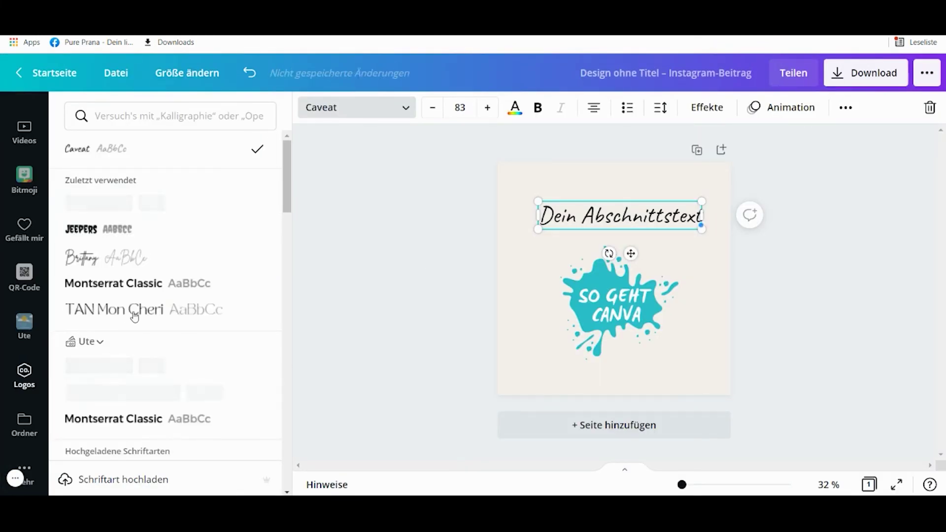
{"action": "left_click", "coordinate": [101, 339]}
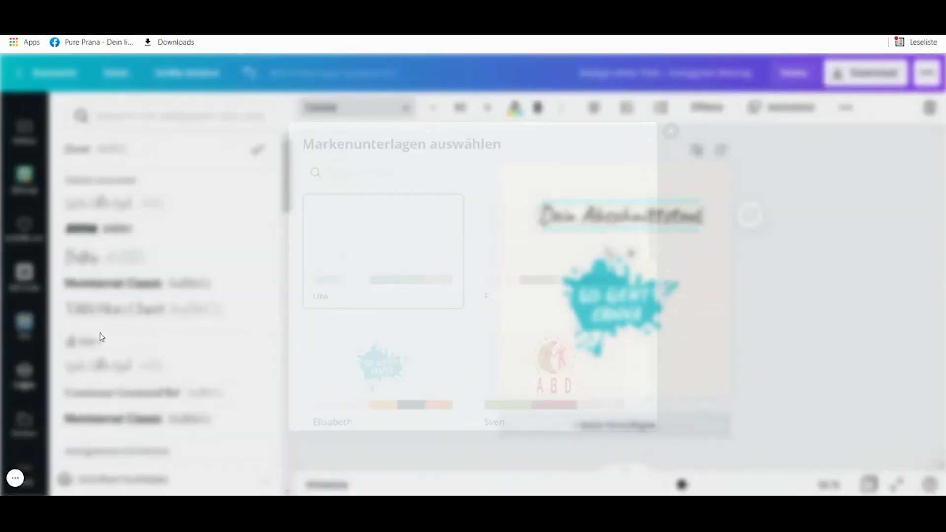
{"action": "left_click", "coordinate": [362, 395]}
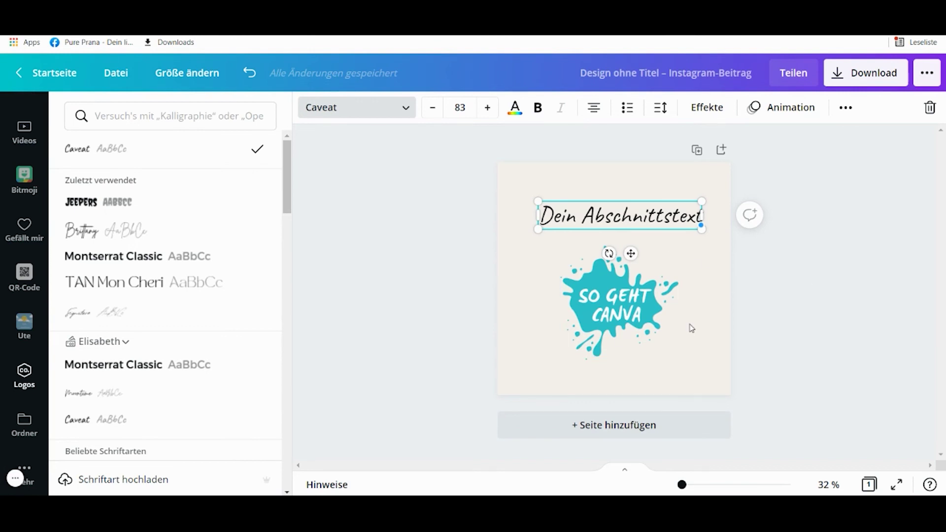
{"action": "key", "text": "Escape"}
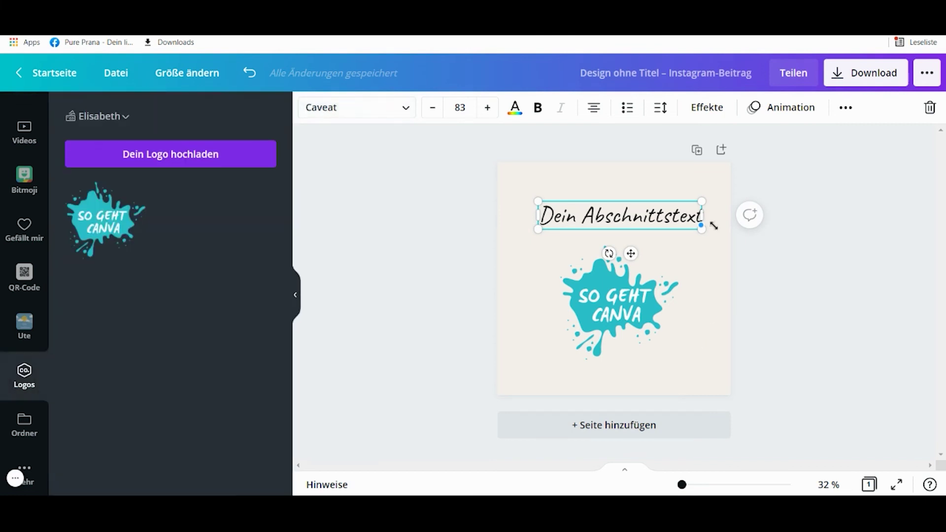
{"action": "left_click", "coordinate": [700, 355]}
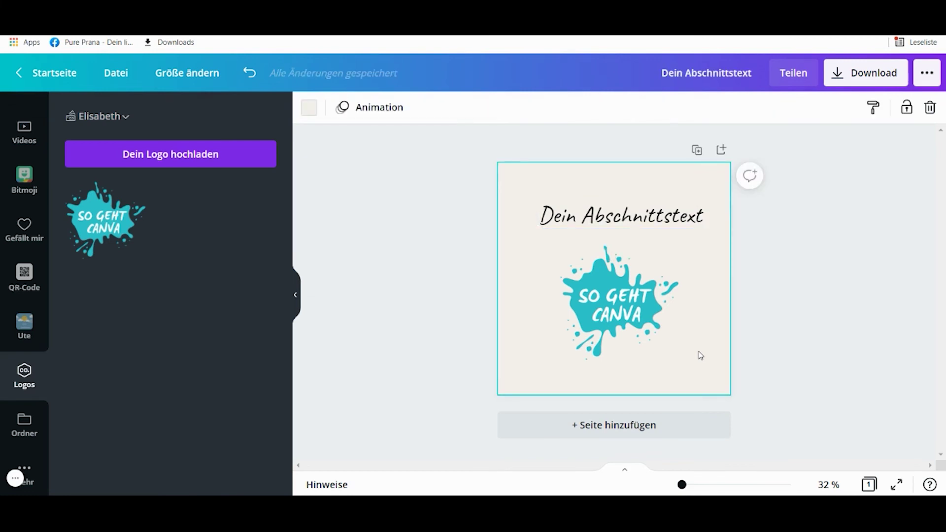